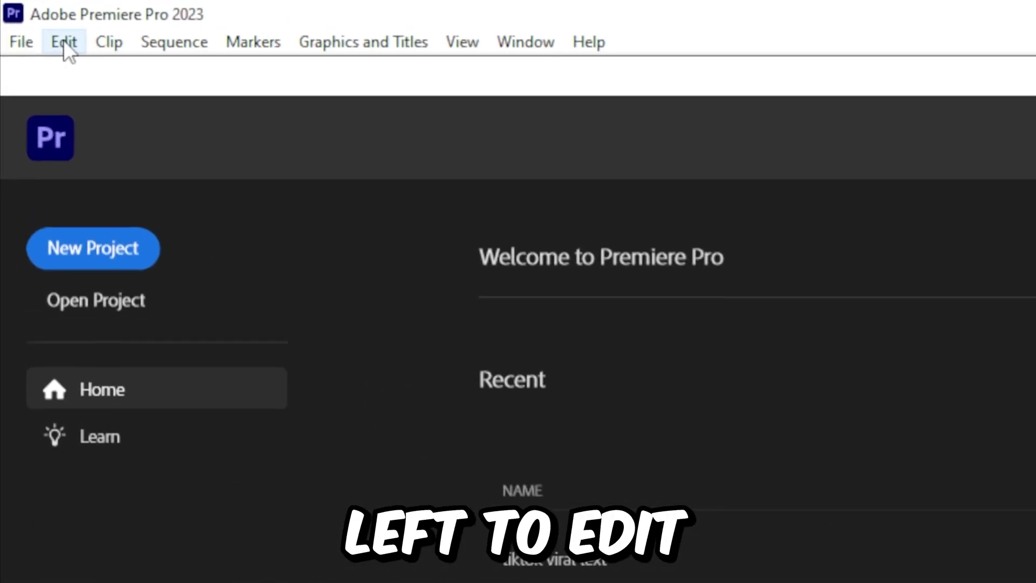
- In Premiere's Media Cache preferences, enable automatic deletion of cache files older than 7 days
click(59, 38)
mouse_move(243, 447)
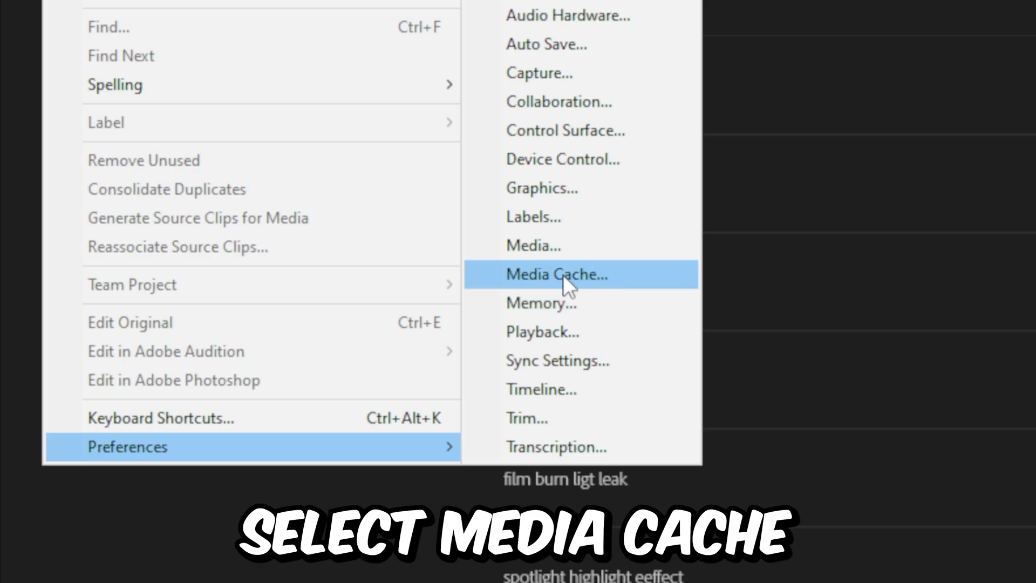
click(562, 274)
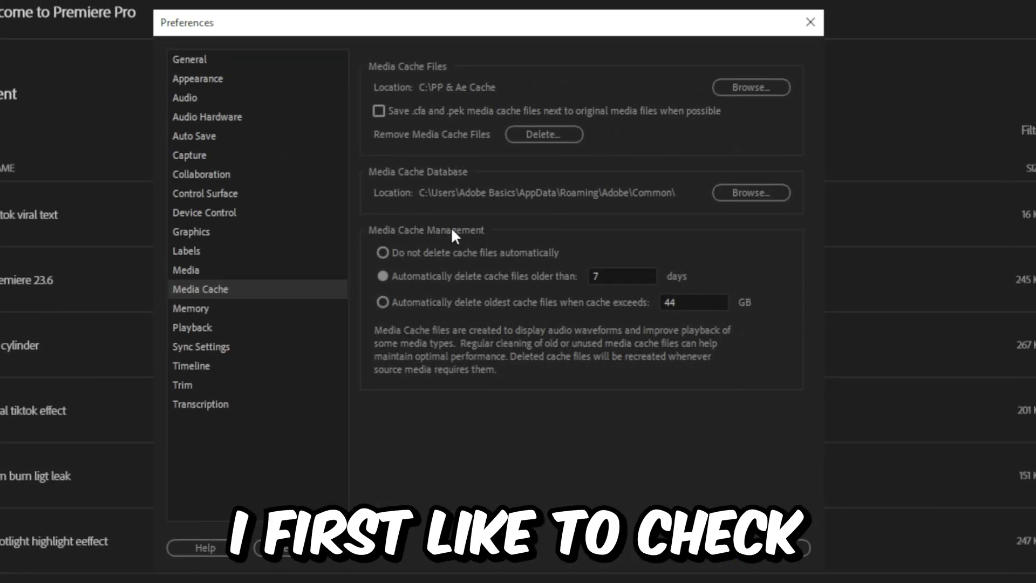
click(382, 301)
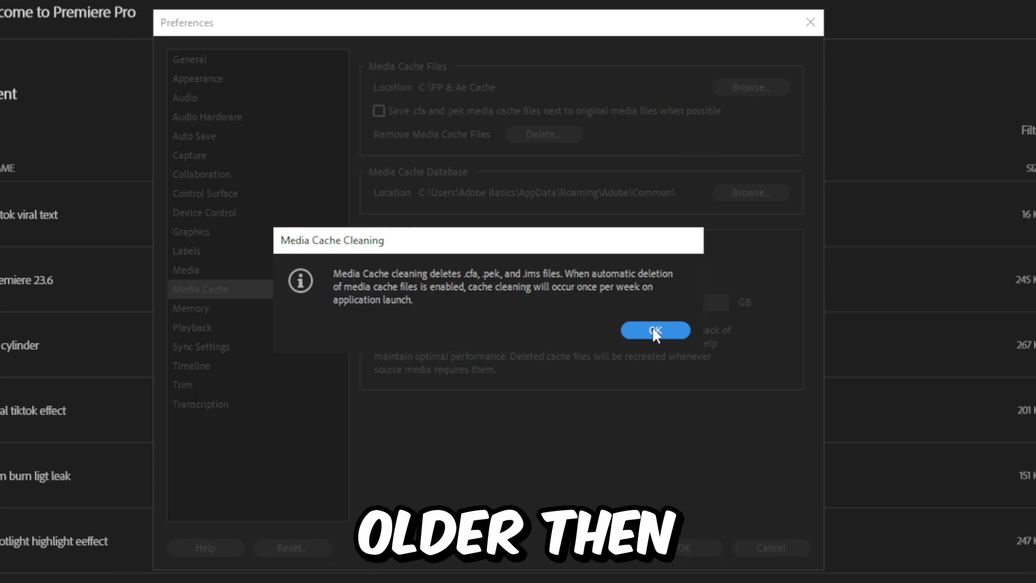
click(656, 331)
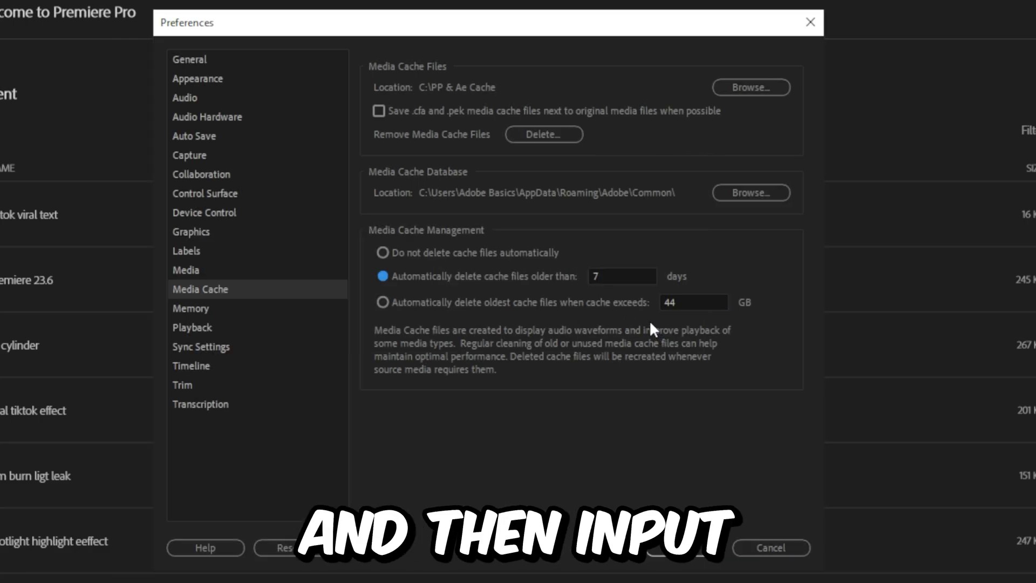
click(622, 277)
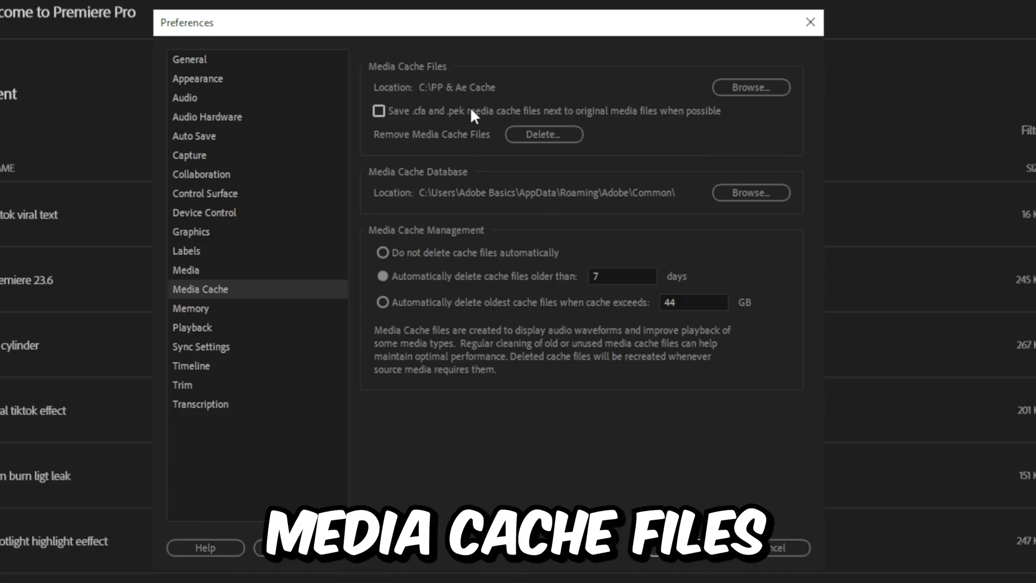
- Choose 'Delete all media cache files (requires restart)' in the Delete Media Cache Files dialog and confirm
click(537, 136)
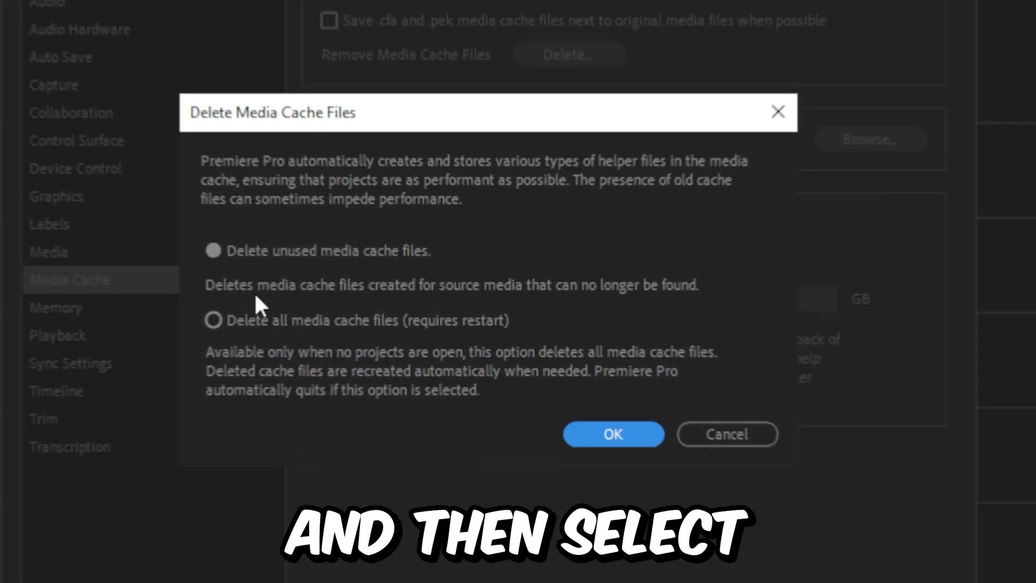
click(308, 317)
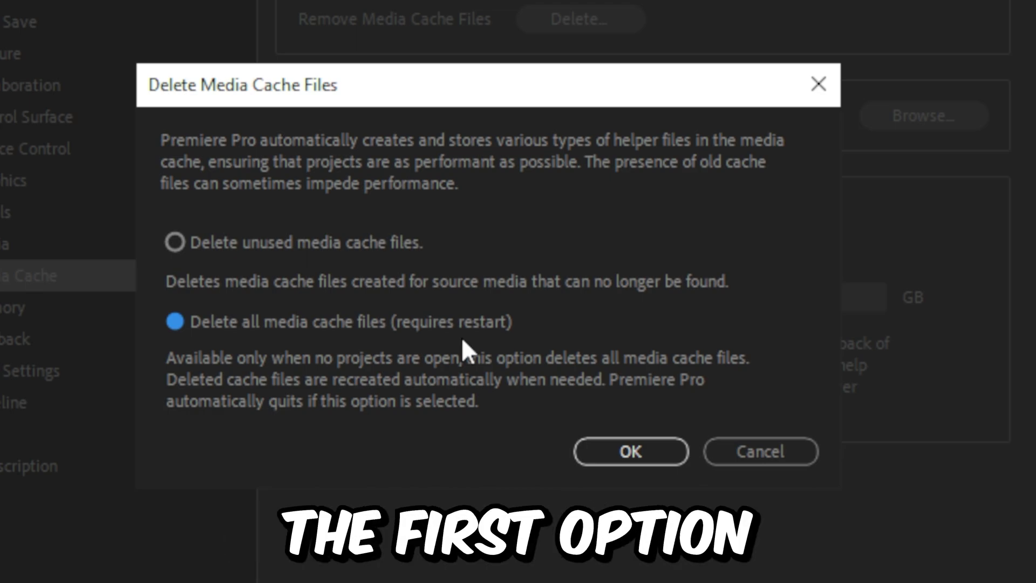
click(636, 439)
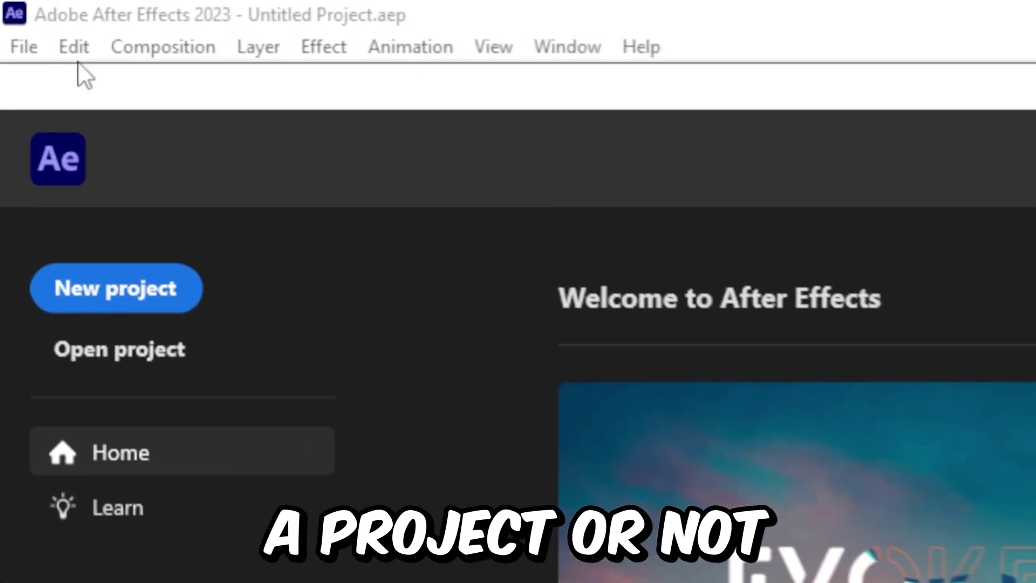
- In After Effects' Media & Disk Cache preferences, empty the disk cache, then run Clean Database & Cache
click(61, 40)
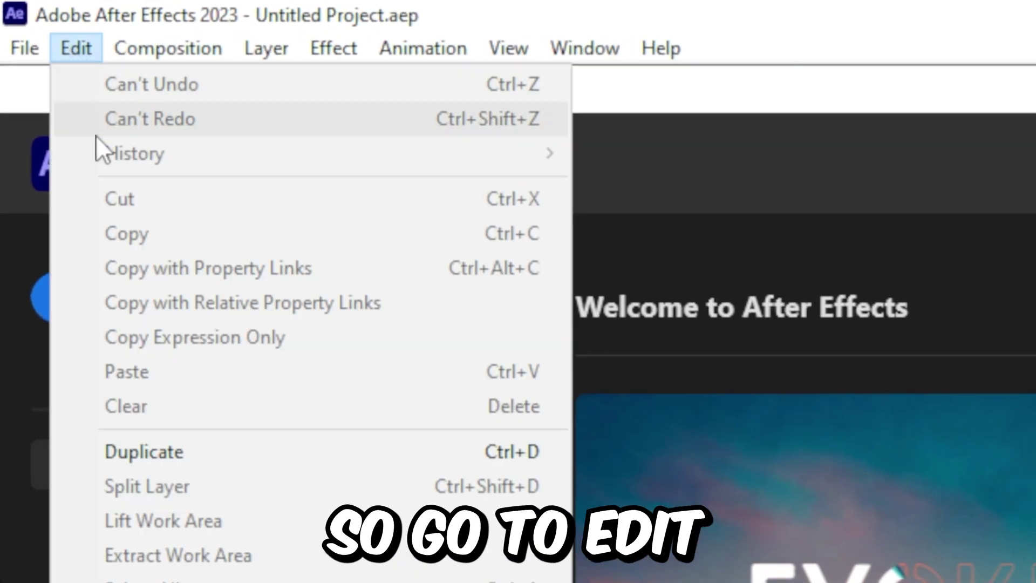
mouse_move(95, 119)
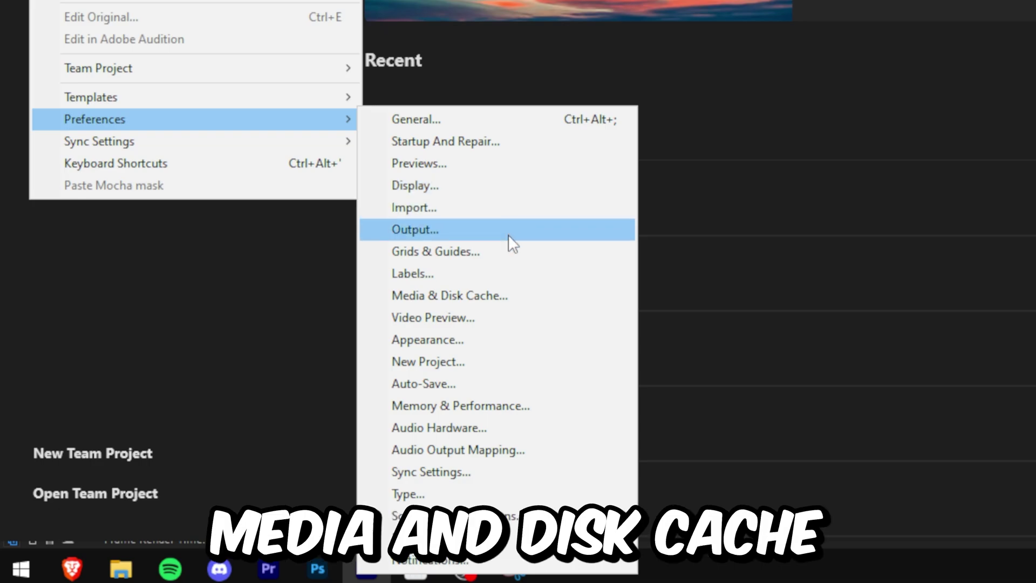
click(490, 292)
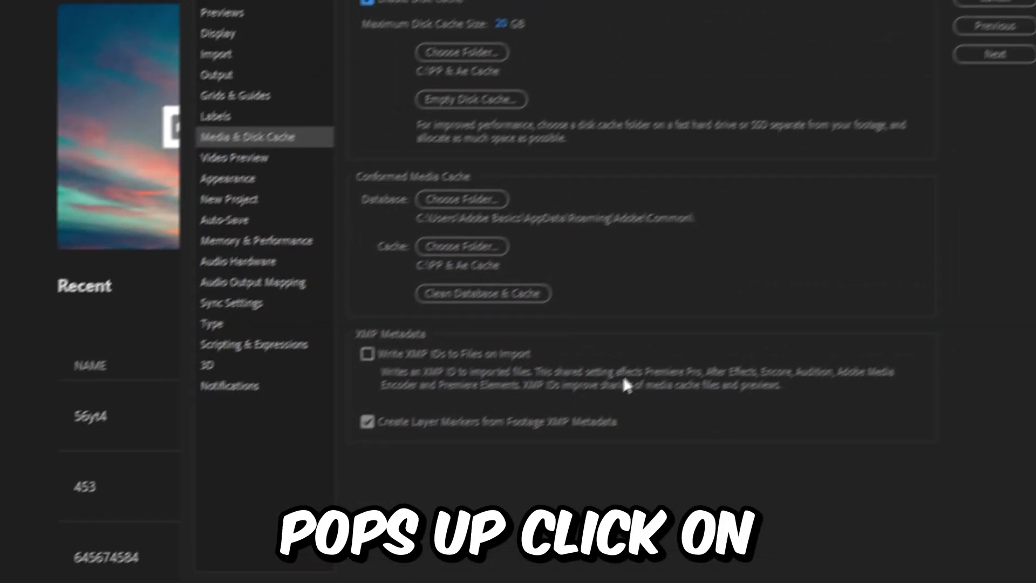
click(453, 145)
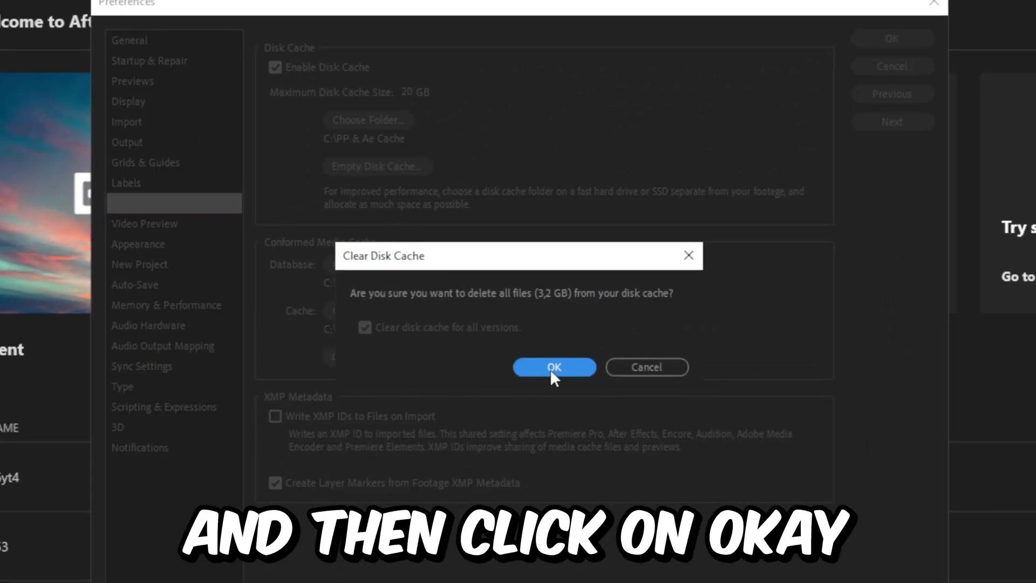
click(554, 368)
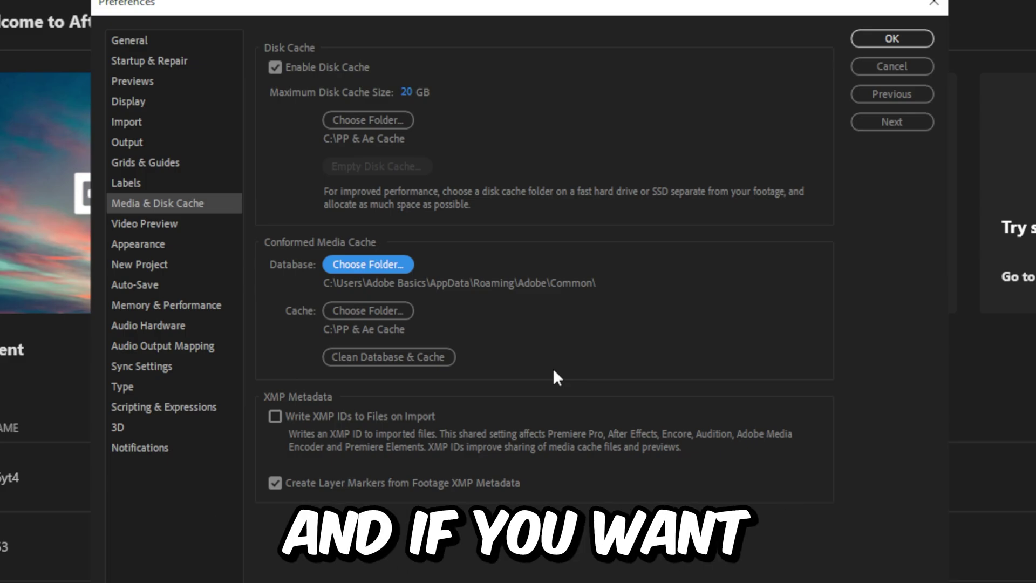
click(377, 357)
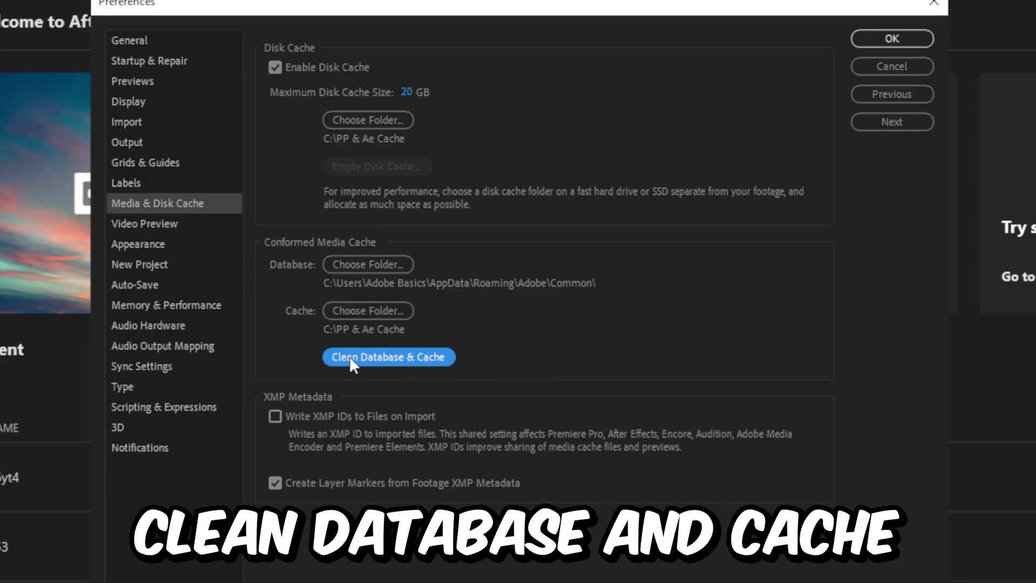